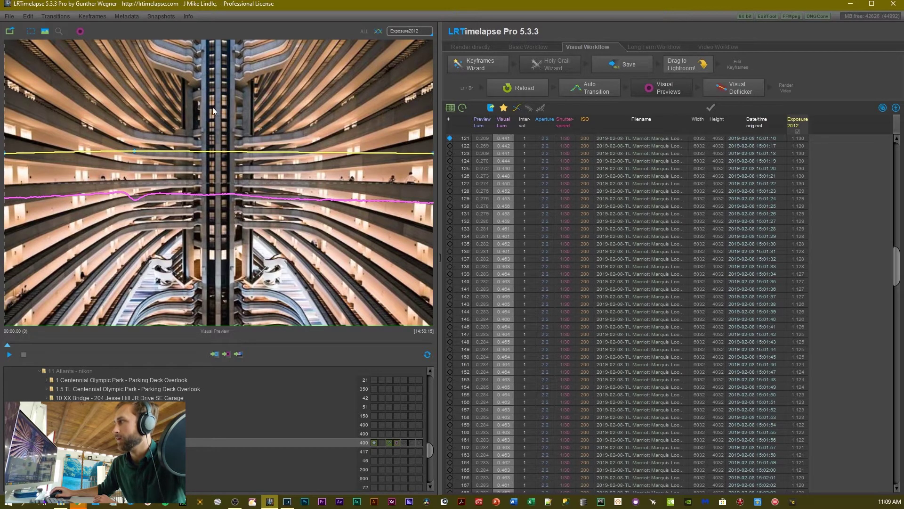
Step: Play the sequence preview and apply Visual Deflicker to the sequence with smoothing set to about 7
{"action": "left_click", "coordinate": [9, 354]}
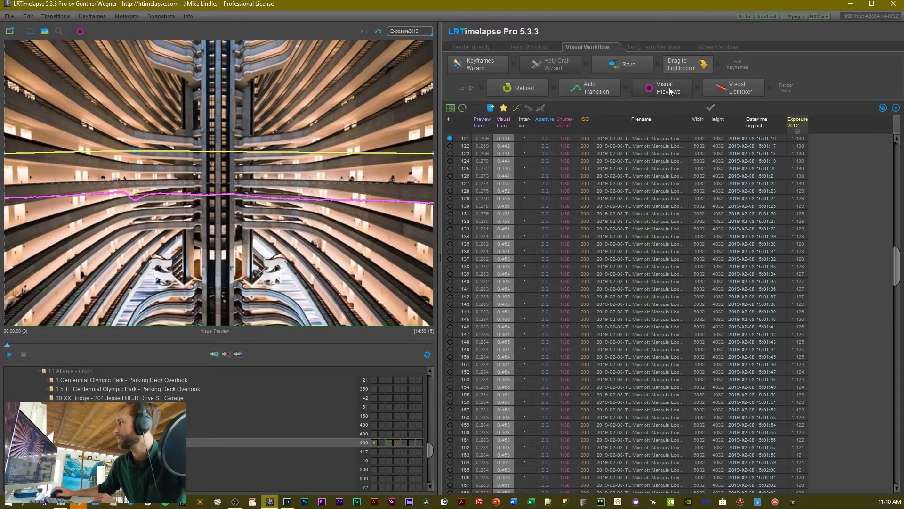
{"action": "left_click", "coordinate": [729, 86]}
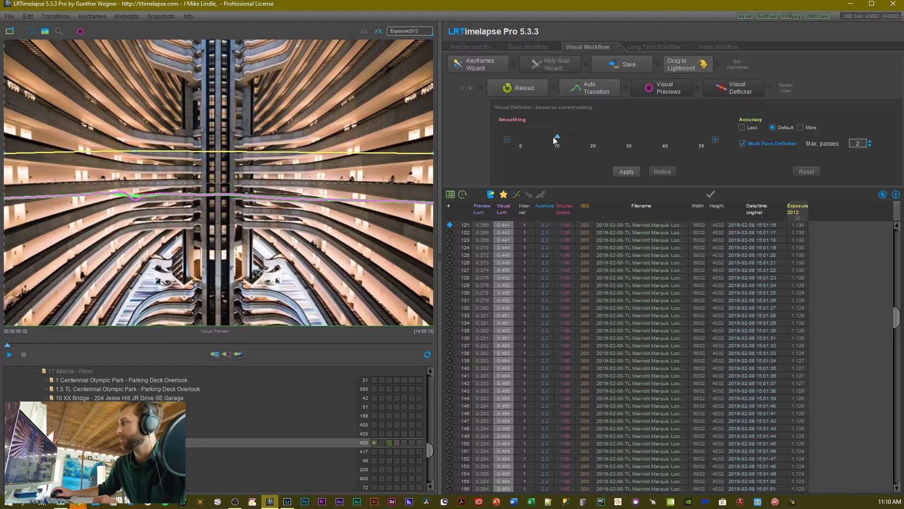
{"action": "left_click_drag", "start_coordinate": [557, 137], "coordinate": [518, 137]}
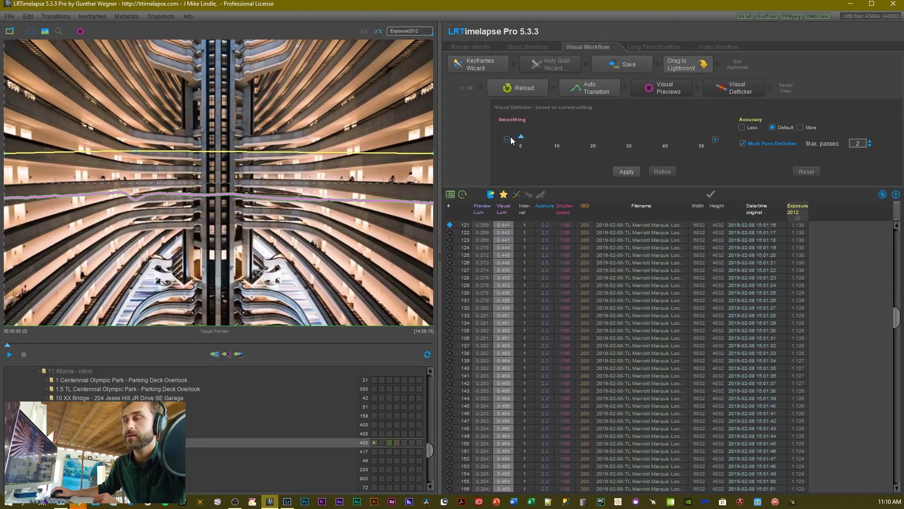
{"action": "left_click_drag", "start_coordinate": [520, 136], "coordinate": [706, 137]}
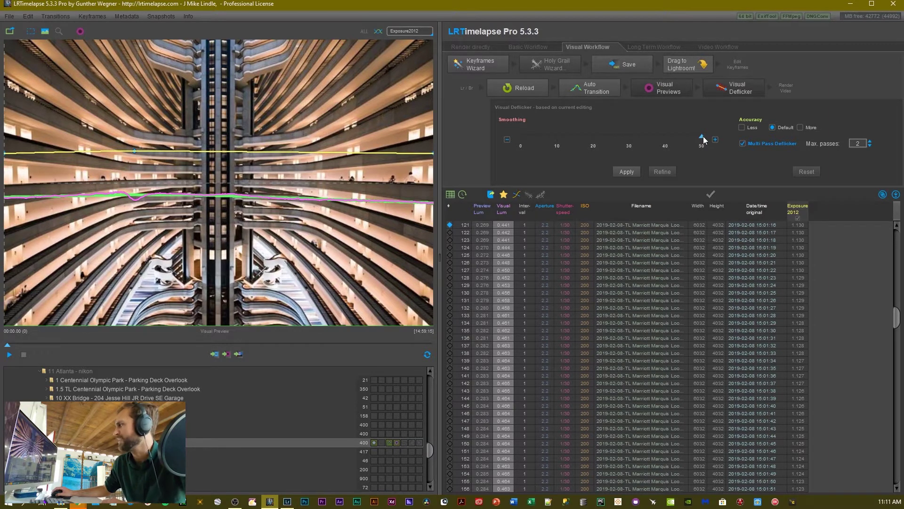
{"action": "left_click_drag", "start_coordinate": [702, 136], "coordinate": [490, 140]}
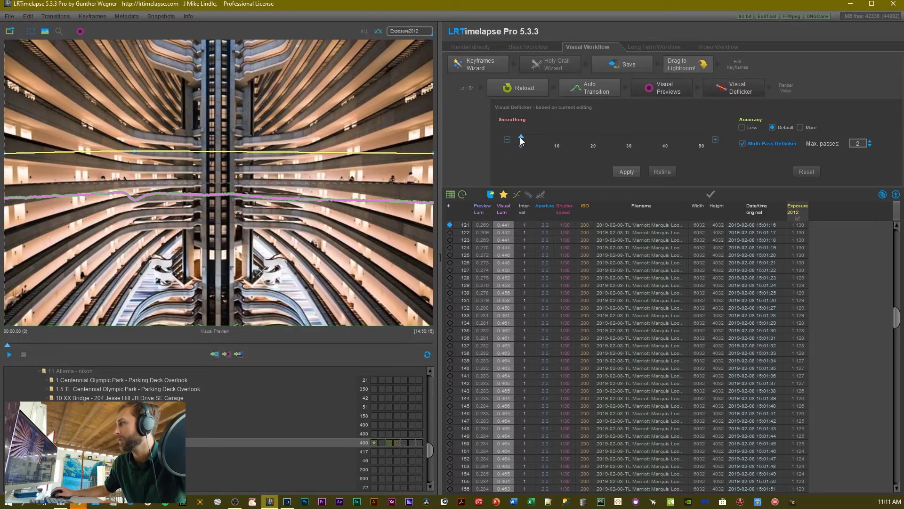
{"action": "left_click_drag", "start_coordinate": [524, 137], "coordinate": [543, 141]}
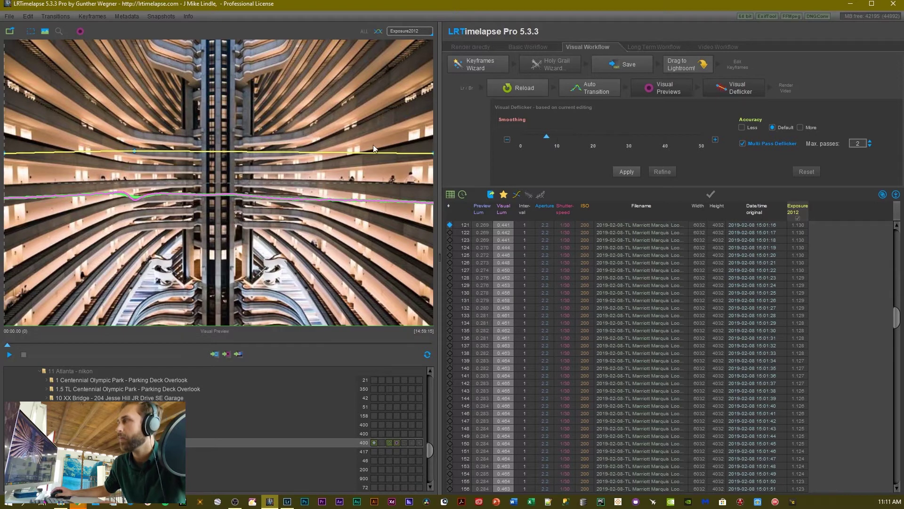
{"action": "left_click", "coordinate": [629, 171]}
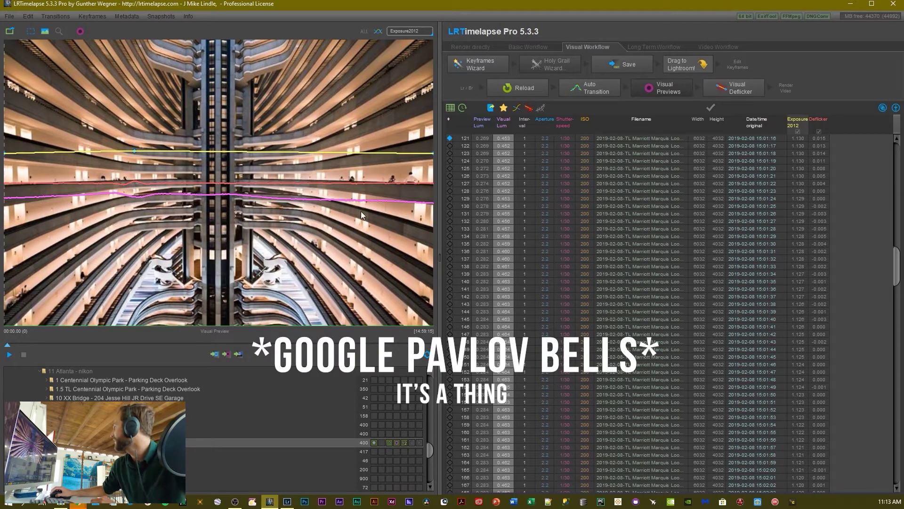
Step: Play the deflickered preview and look at the sequence's image and sidecar files in the 12.7 TL Marriott Marquis folder in File Explorer
{"action": "left_click", "coordinate": [9, 356]}
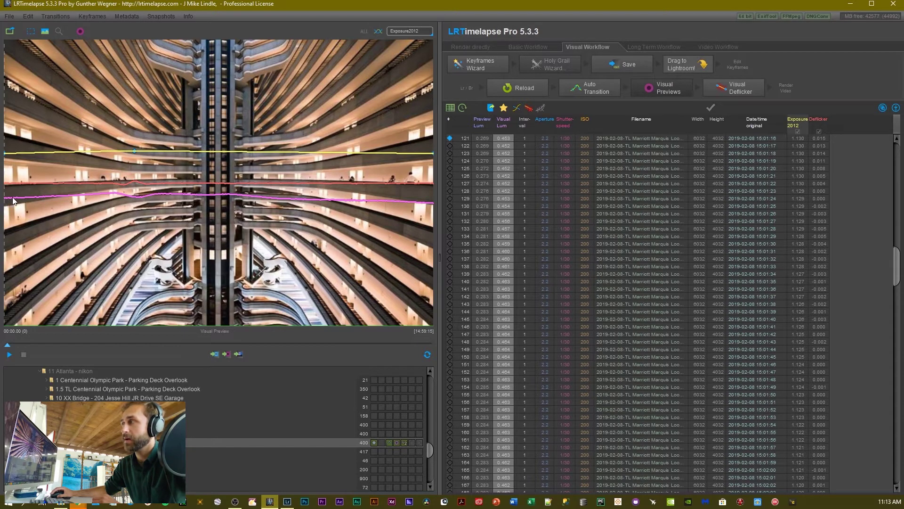
{"action": "key", "text": "alt+Tab"}
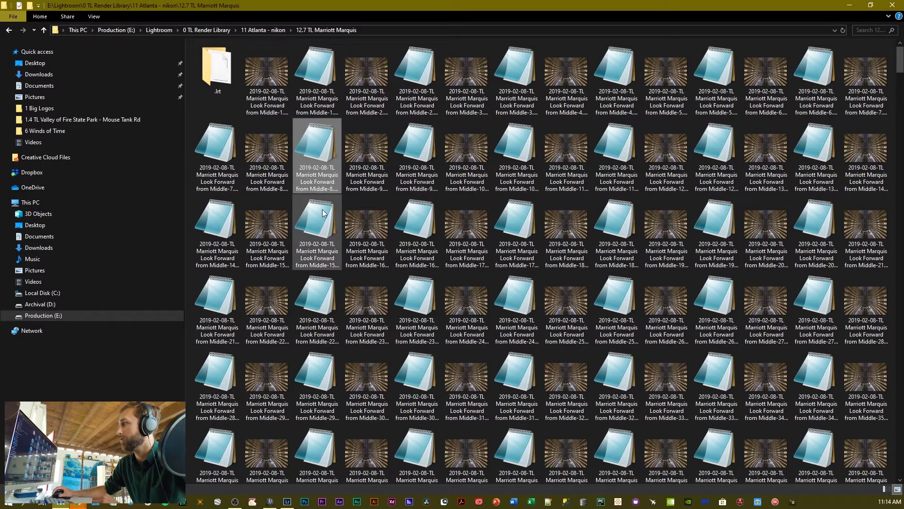
{"action": "left_click_drag", "start_coordinate": [417, 61], "coordinate": [414, 102]}
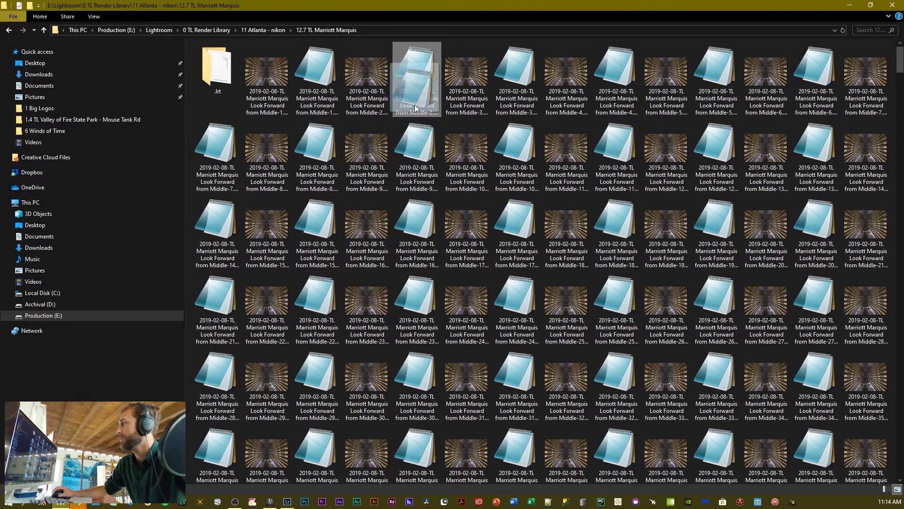
{"action": "key", "text": "alt+Tab"}
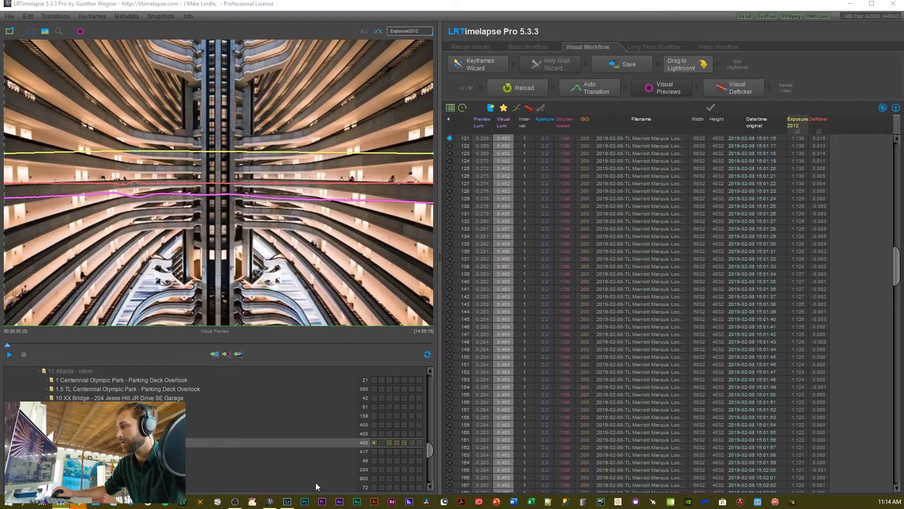
Step: Switch to Lightroom Classic and apply the 00 LRT5 Full Sequence filter to the 12.7 TL Marriott Marquis folder
{"action": "left_click", "coordinate": [287, 501]}
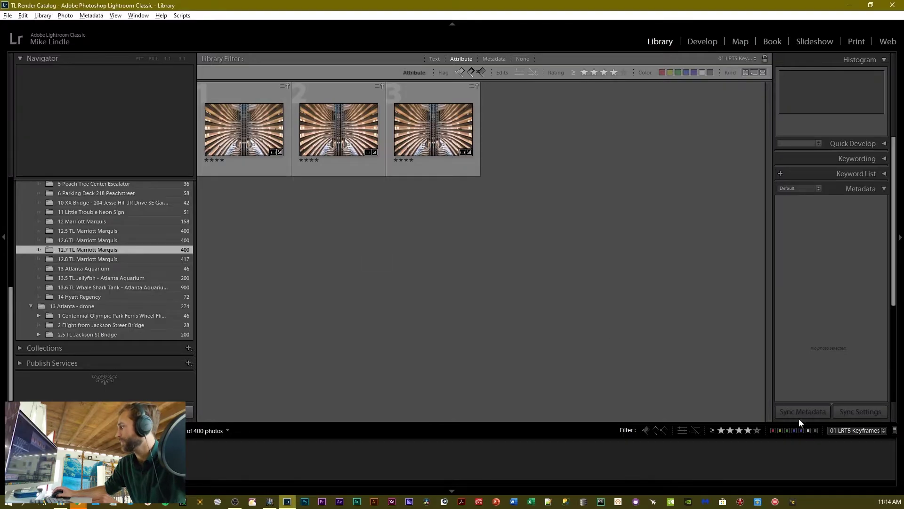
{"action": "left_click", "coordinate": [836, 430]}
{"action": "left_click", "coordinate": [718, 383]}
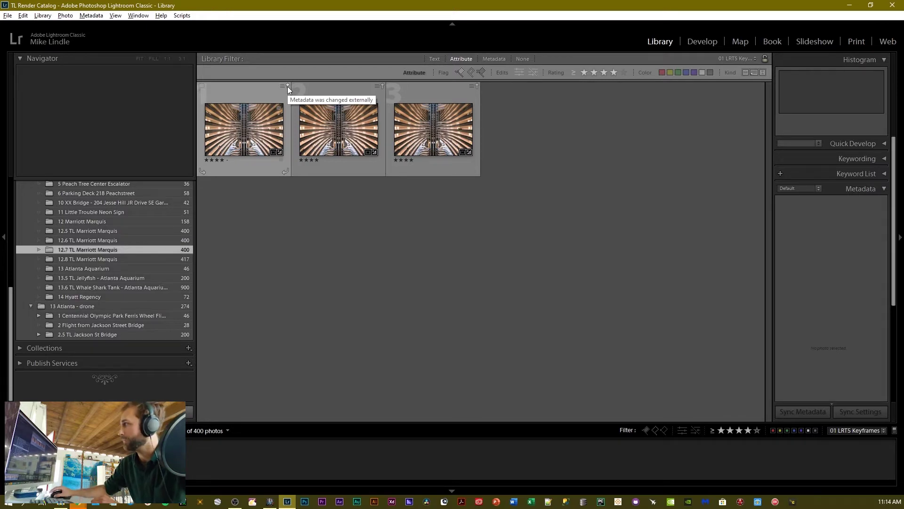
{"action": "left_click", "coordinate": [856, 430]}
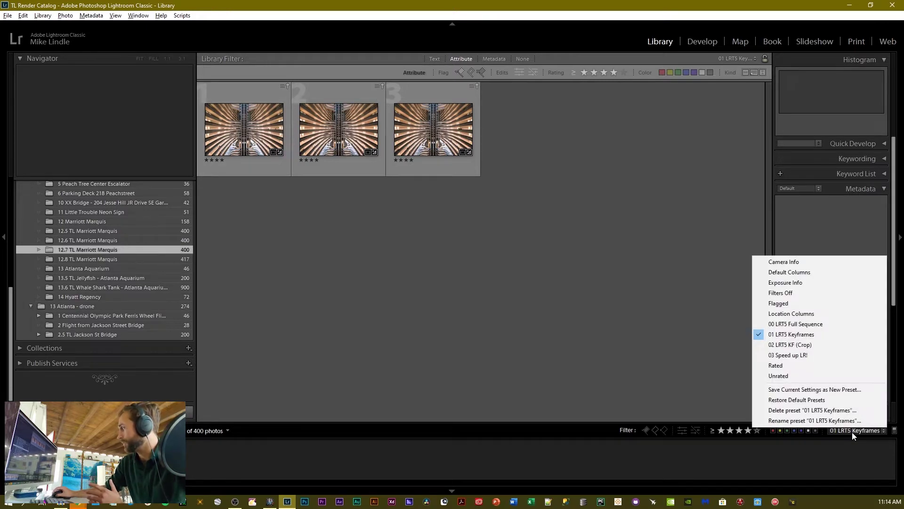
{"action": "left_click", "coordinate": [807, 325]}
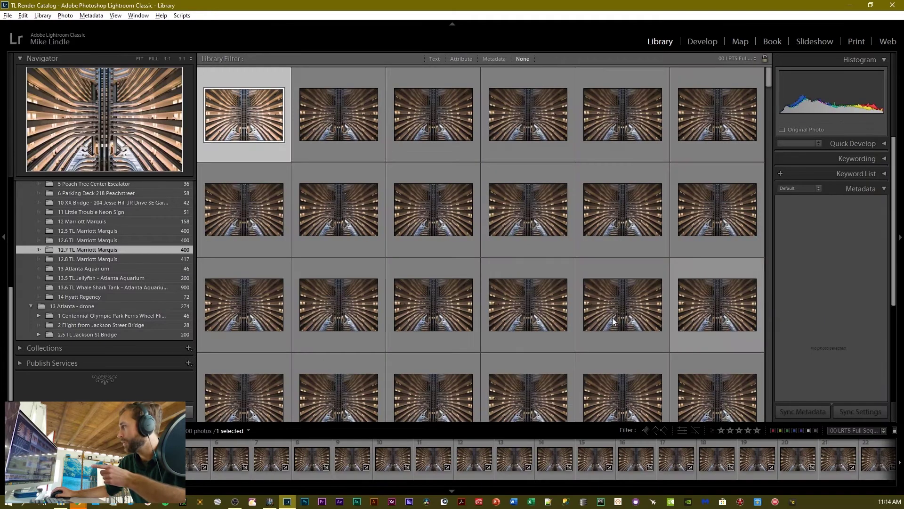
Step: Select all photos of the sequence, read their metadata from the files, and check the updated thumbnails
{"action": "left_click", "coordinate": [332, 210]}
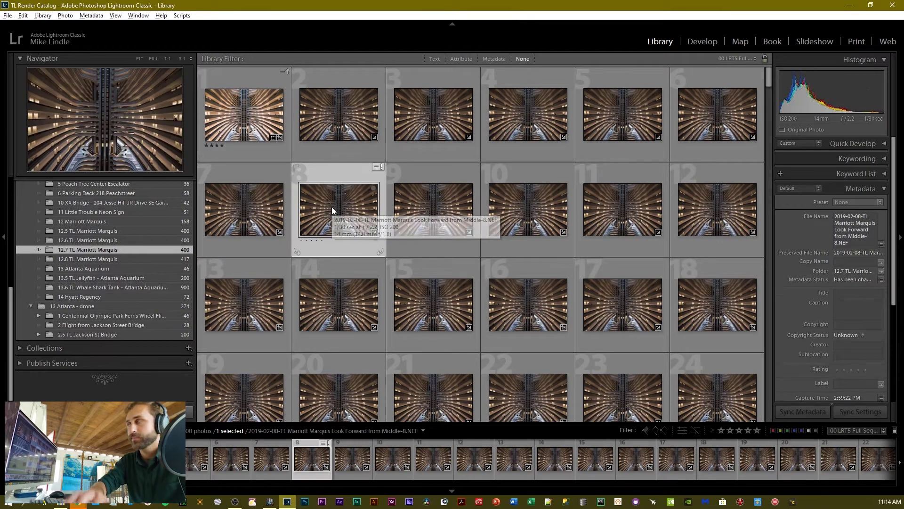
{"action": "key", "text": "ctrl+a"}
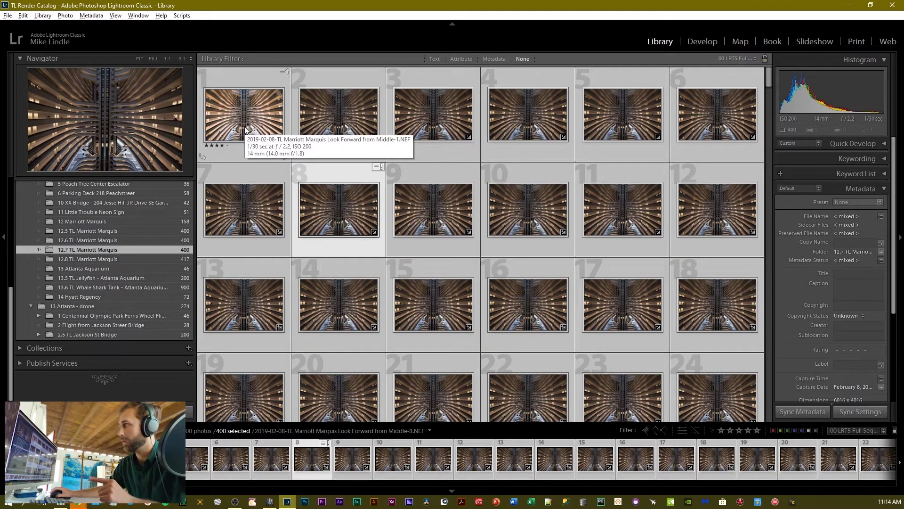
{"action": "left_click", "coordinate": [92, 16]}
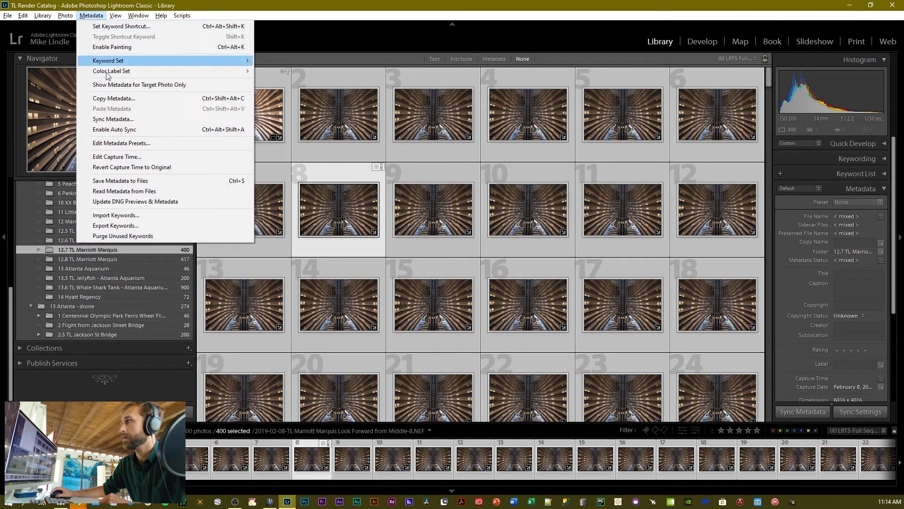
{"action": "left_click", "coordinate": [117, 192]}
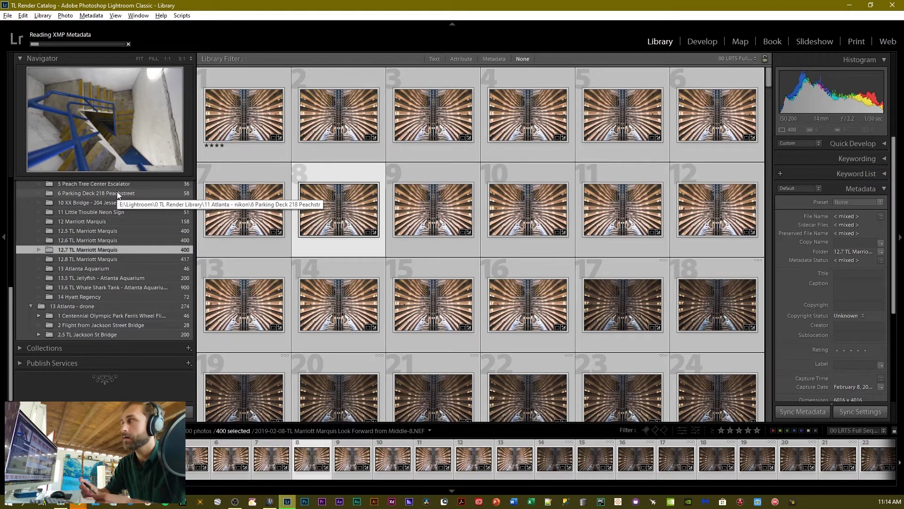
{"action": "scroll", "coordinate": [546, 270], "scroll_direction": "down", "scroll_amount": 2}
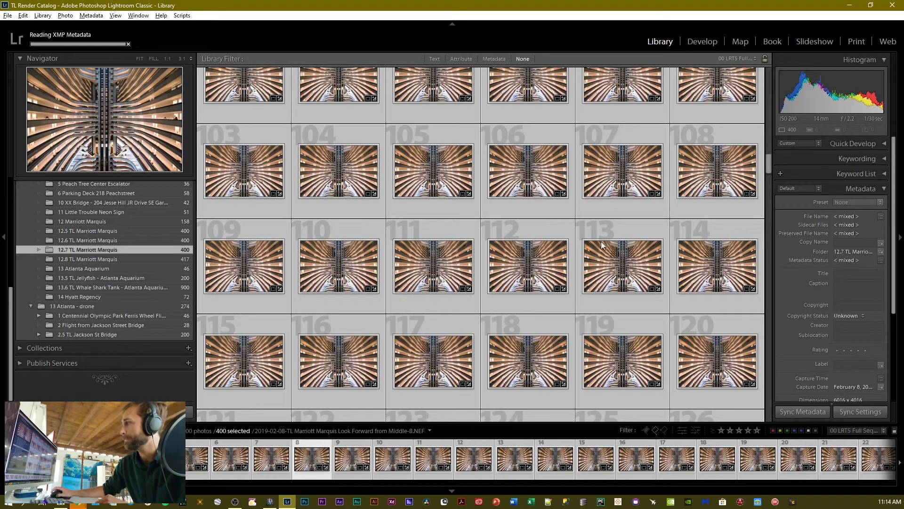
{"action": "key", "text": "j"}
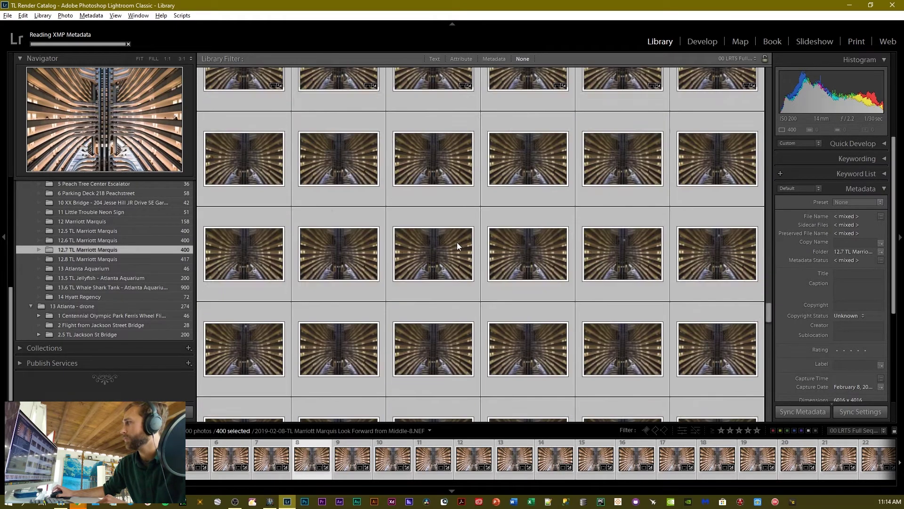
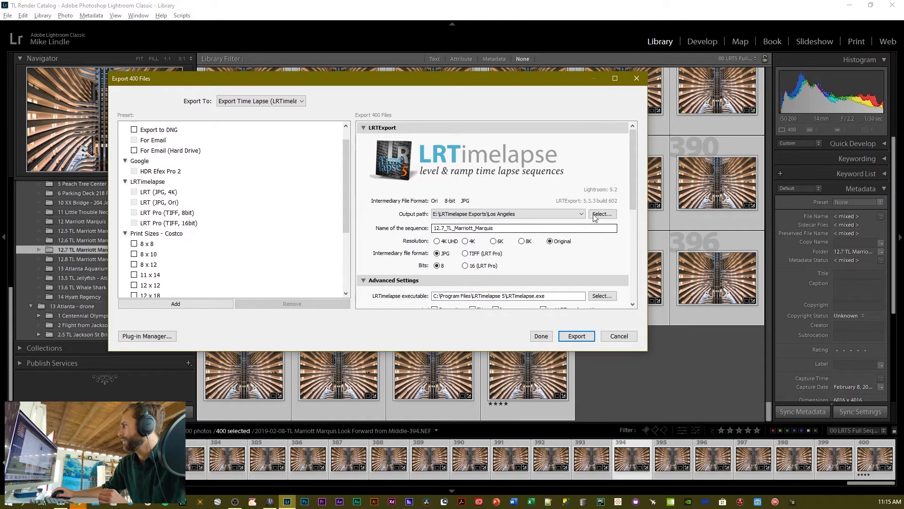
Step: Set the LRTimelapse export's output path to a new folder named Atlanta inside LRTimelapse Exports on the Production (E:) drive
{"action": "left_click", "coordinate": [597, 214]}
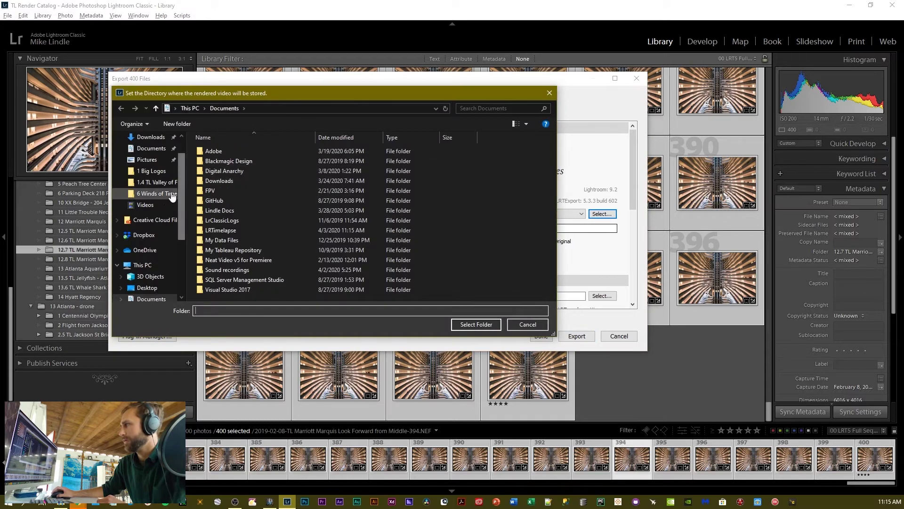
{"action": "scroll", "coordinate": [181, 214], "scroll_direction": "down", "scroll_amount": 3}
{"action": "left_click", "coordinate": [154, 269]}
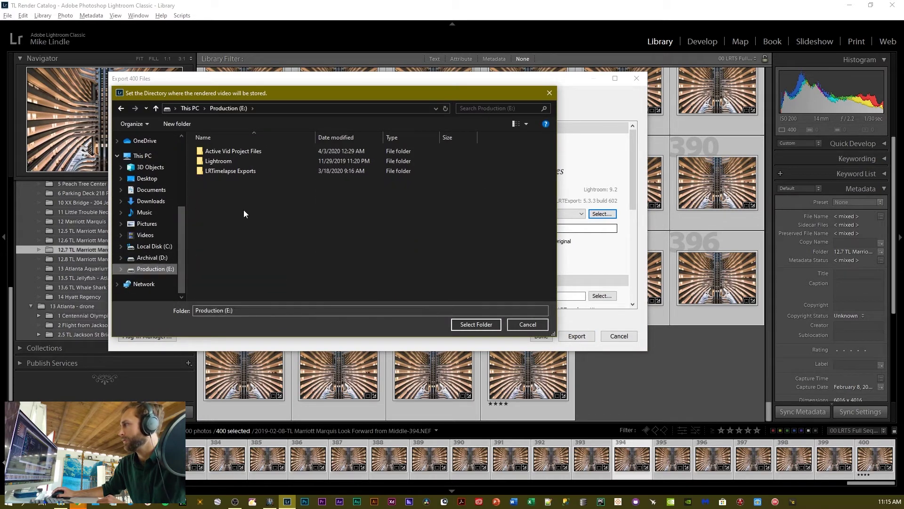
{"action": "double_click", "coordinate": [225, 171]}
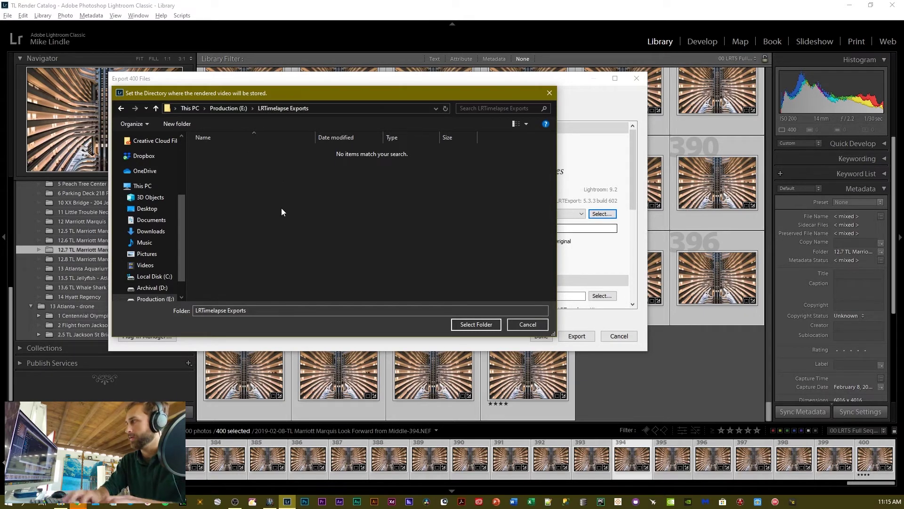
{"action": "key", "text": "ctrl+shift+n"}
{"action": "type", "text": "Atlanta"}
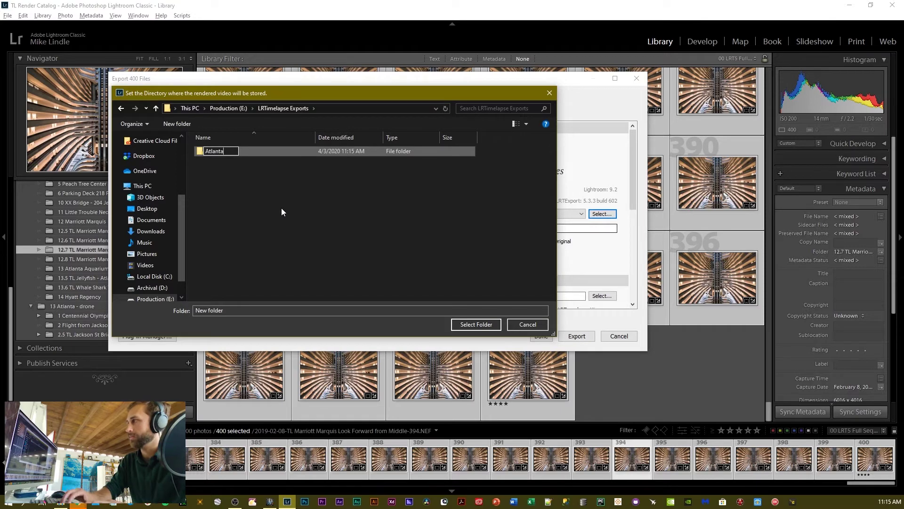
{"action": "key", "text": "Return"}
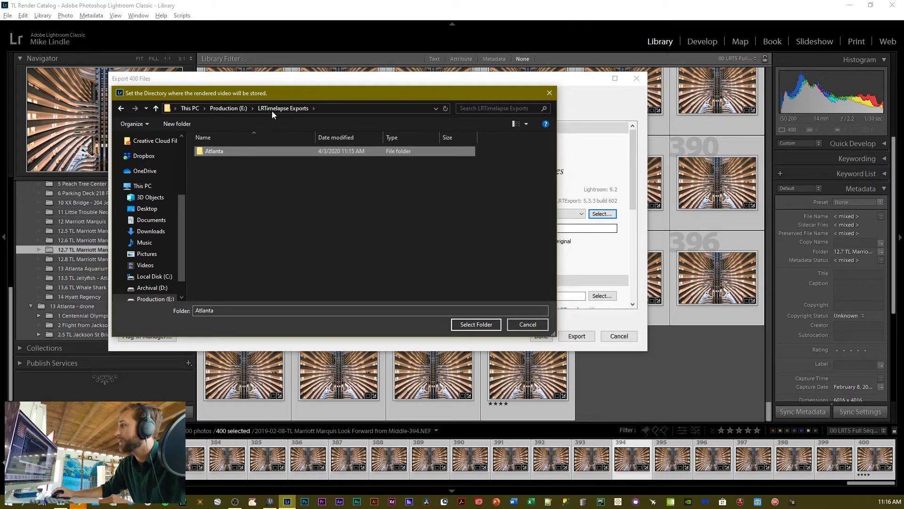
{"action": "double_click", "coordinate": [222, 151]}
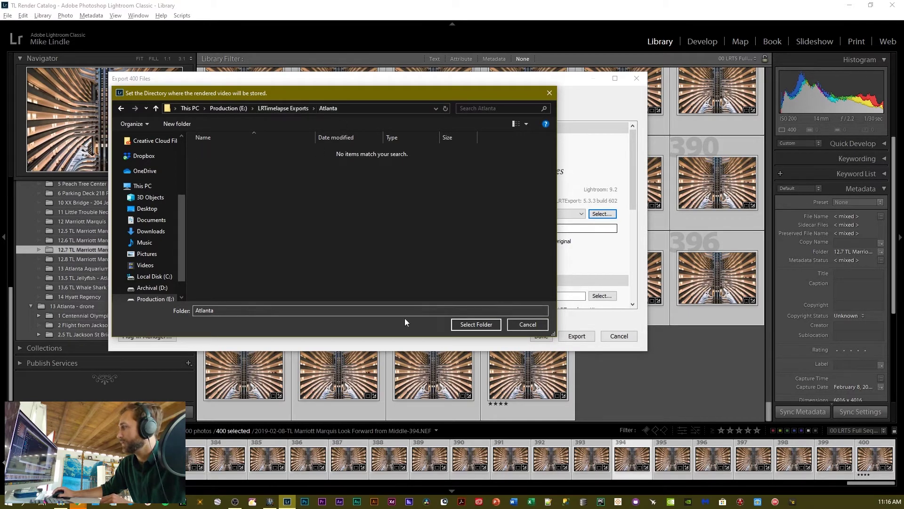
{"action": "left_click", "coordinate": [474, 324]}
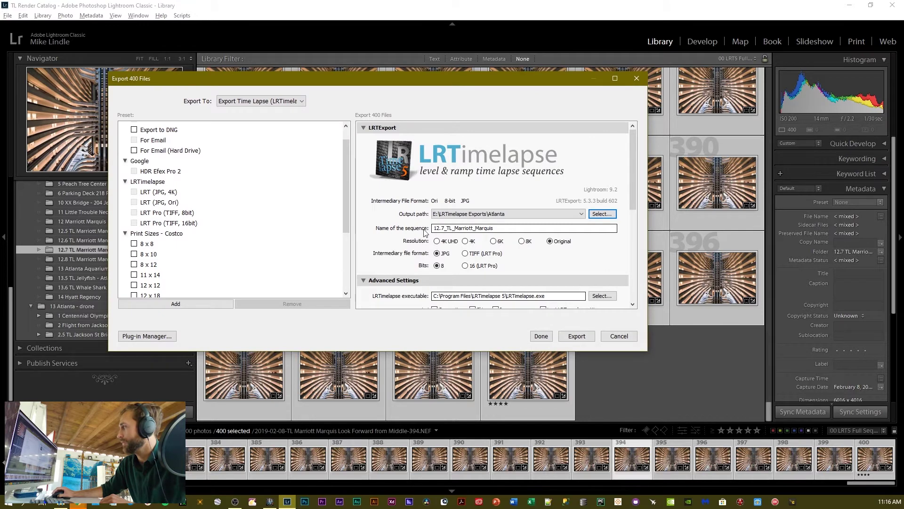
Step: Review the sequence name, advanced settings and instructions, and start the LRTimelapse export of the selected photos
{"action": "double_click", "coordinate": [452, 229]}
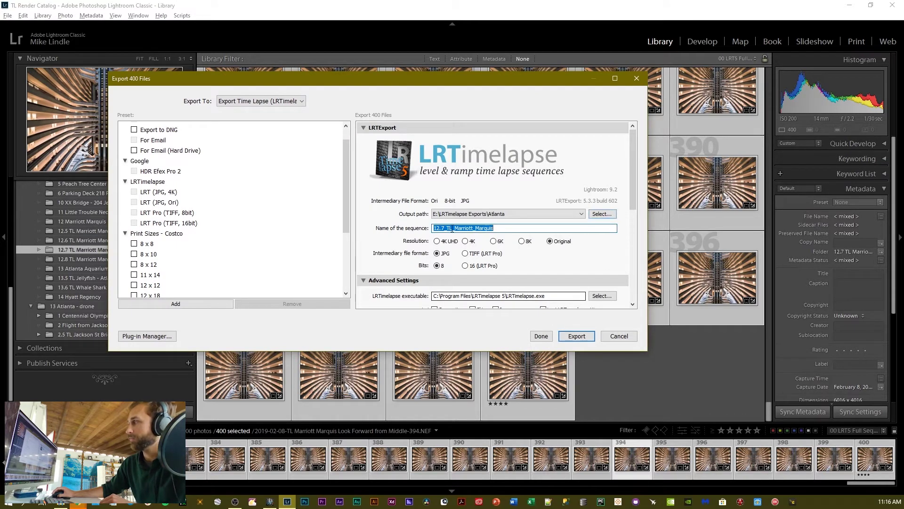
{"action": "left_click", "coordinate": [500, 230]}
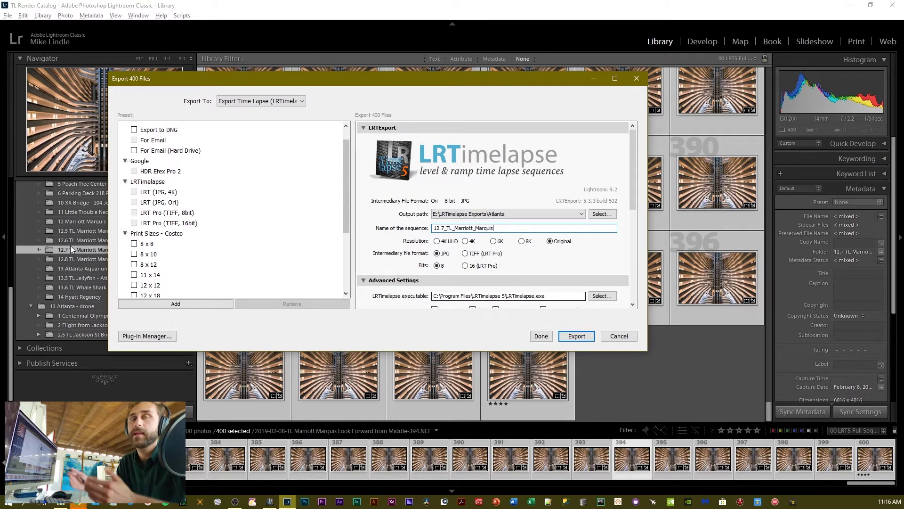
{"action": "scroll", "coordinate": [631, 216], "scroll_direction": "down", "scroll_amount": 3}
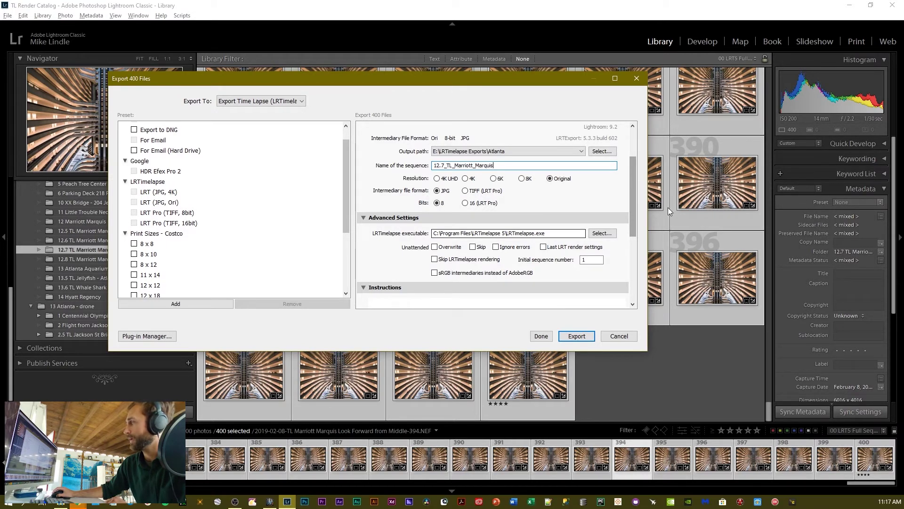
{"action": "scroll", "coordinate": [633, 216], "scroll_direction": "down", "scroll_amount": 3}
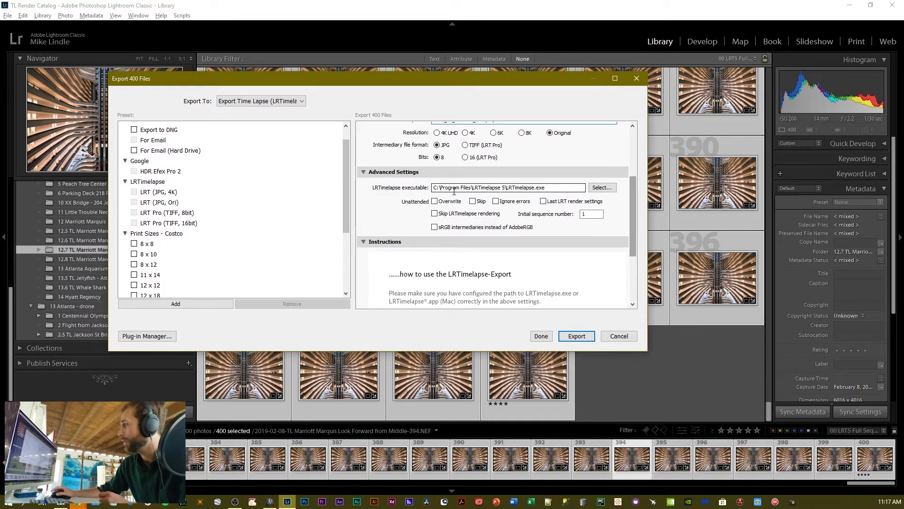
{"action": "scroll", "coordinate": [595, 208], "scroll_direction": "down", "scroll_amount": 3}
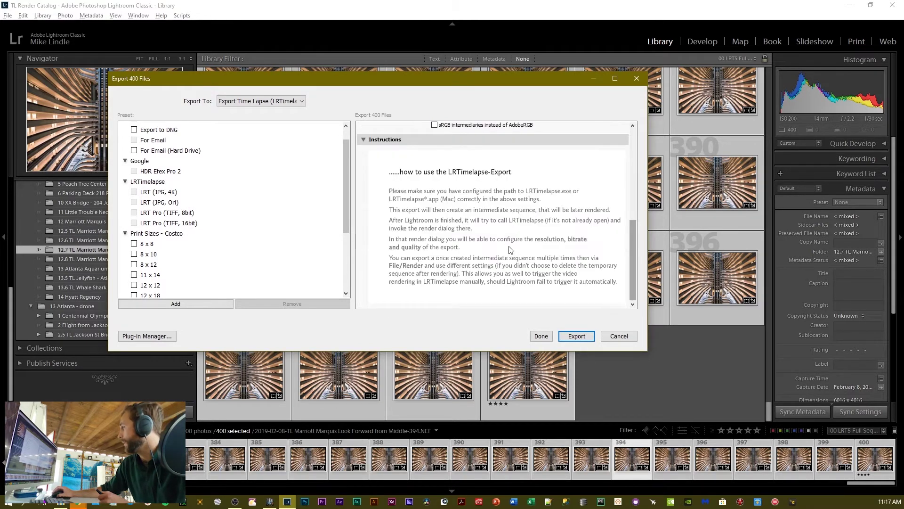
{"action": "left_click", "coordinate": [573, 338]}
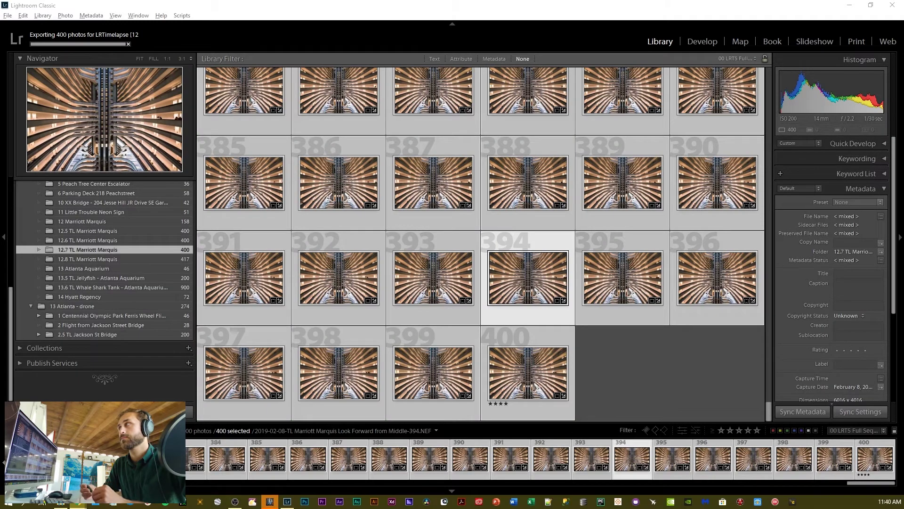
Step: Switch to LRTimelapse, set the video's output size to Source resolution, and render the exported Marriott Marquis sequence
{"action": "left_click", "coordinate": [191, 8]}
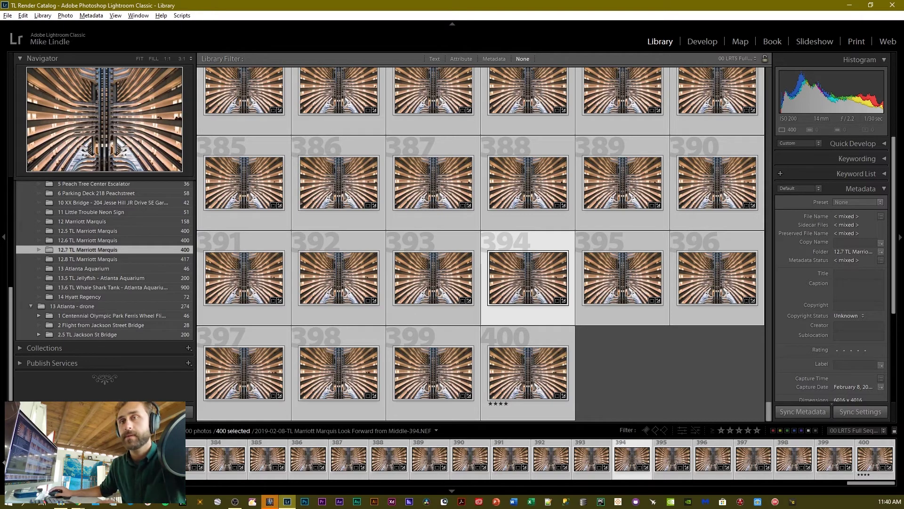
{"action": "mouse_move", "coordinate": [270, 503]}
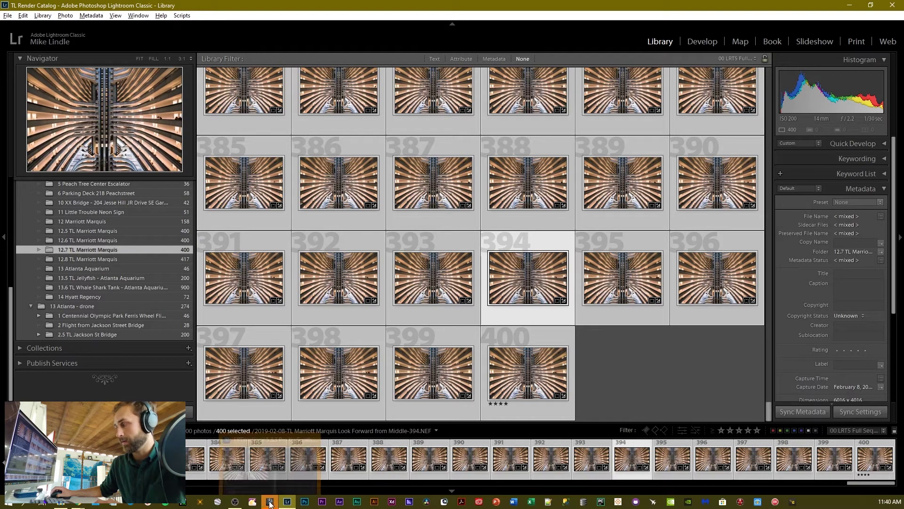
{"action": "left_click", "coordinate": [270, 459]}
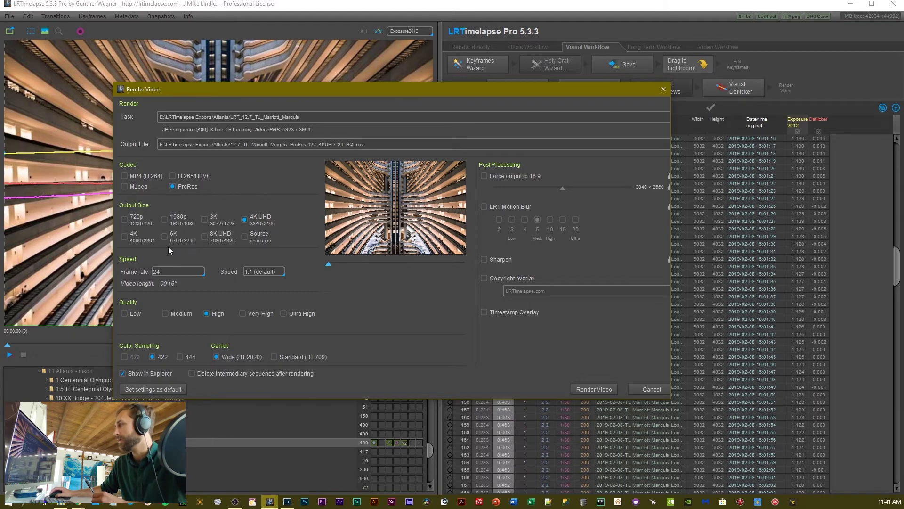
{"action": "left_click", "coordinate": [244, 236]}
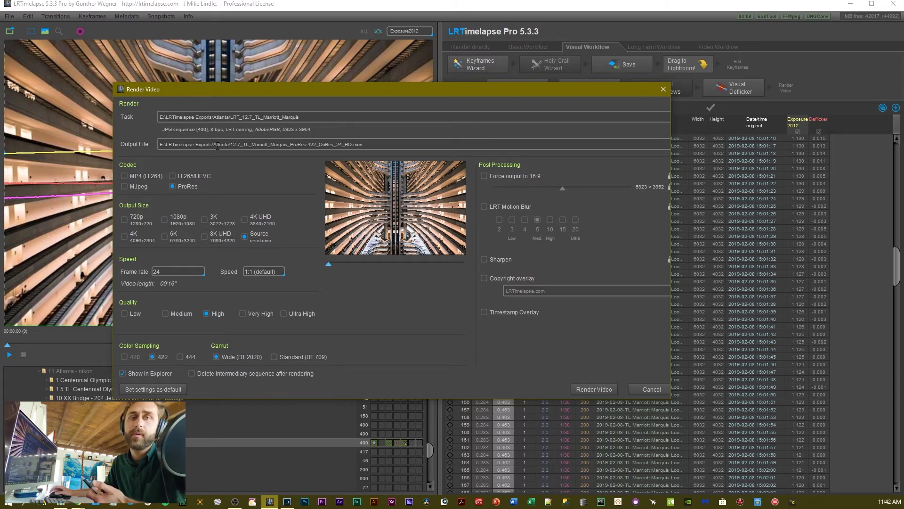
{"action": "left_click", "coordinate": [583, 389]}
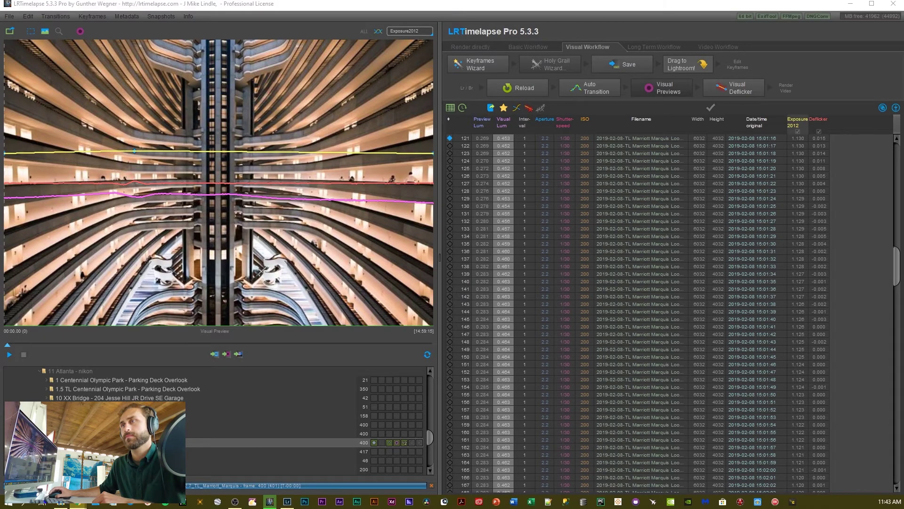
Step: Open the rendered 12.7_TL_Marriott_Marquis_ProRes-422_OriRes_24_HQ movie from the Atlanta export folder and play it
{"action": "left_click", "coordinate": [120, 6]}
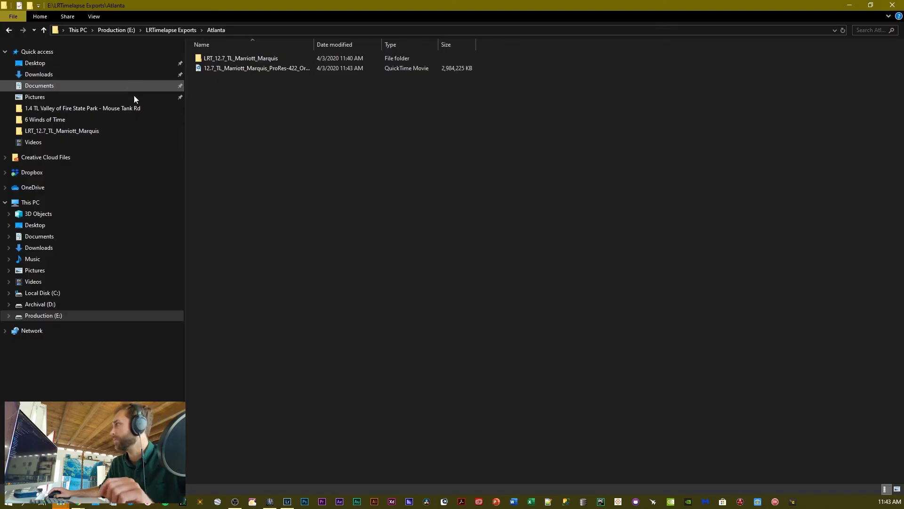
{"action": "left_click", "coordinate": [249, 69]}
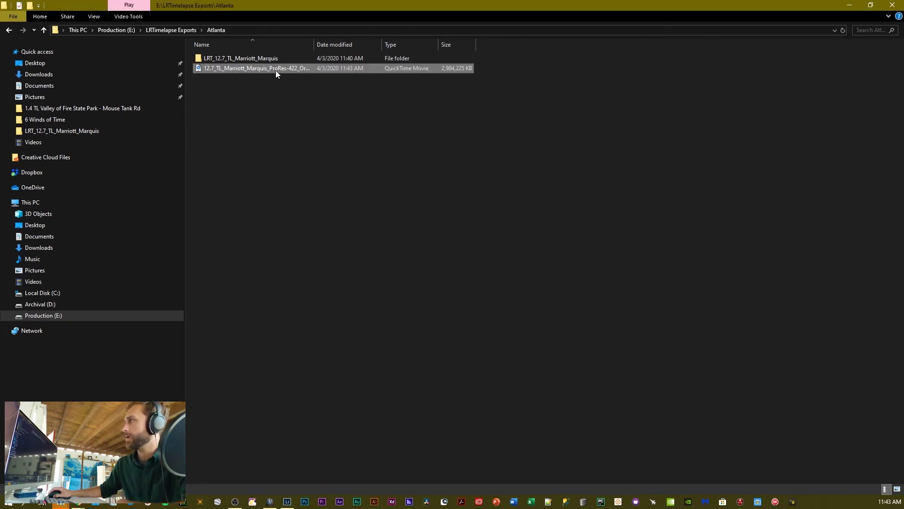
{"action": "left_click_drag", "start_coordinate": [313, 47], "coordinate": [394, 47]}
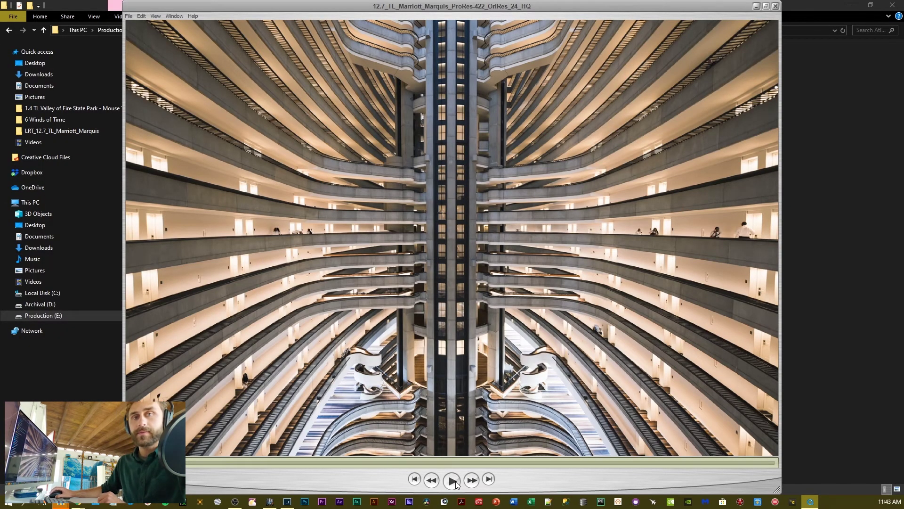
{"action": "left_click", "coordinate": [453, 481]}
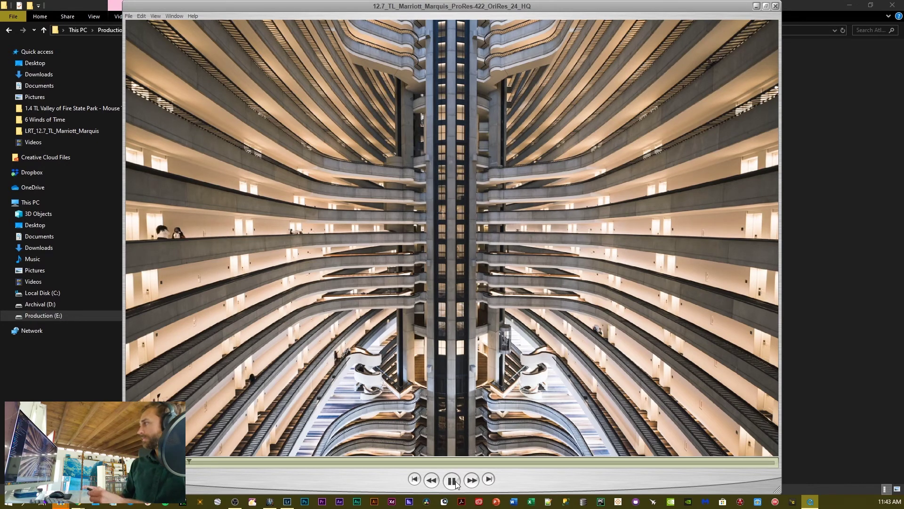